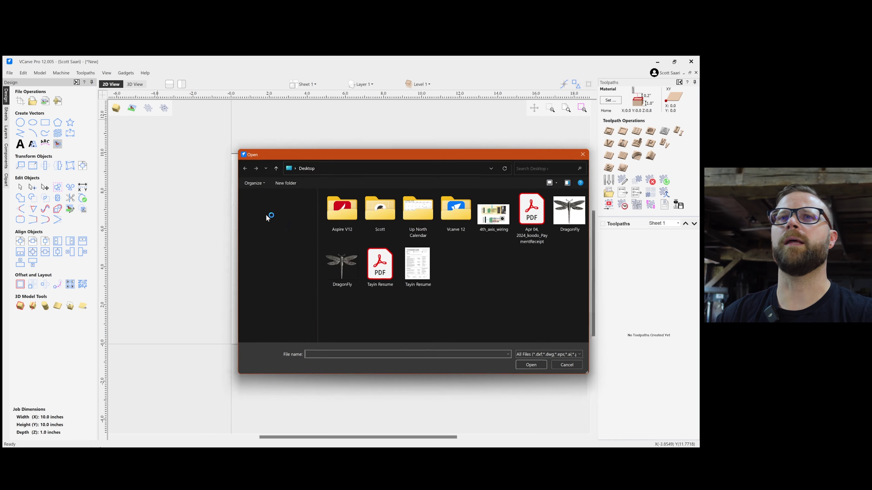
Import the DragonFly image and draw two 0.32-inch circles beside its tail.
double_click(356, 281)
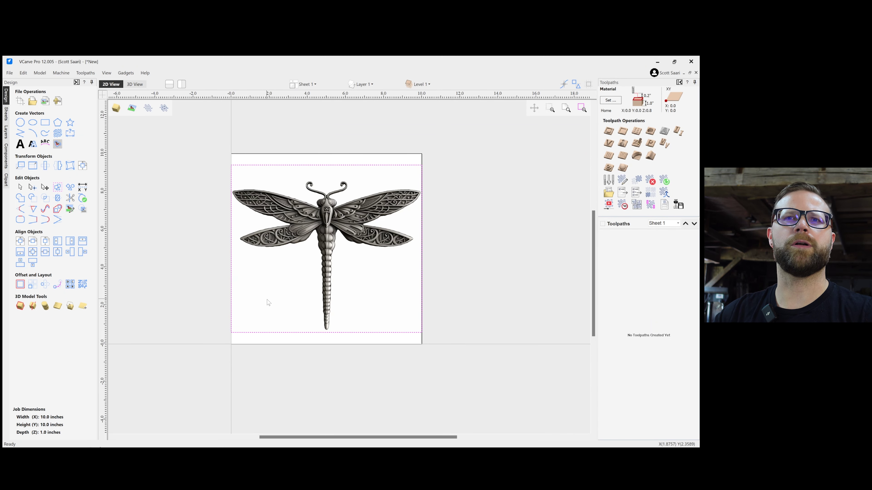
left_click(21, 123)
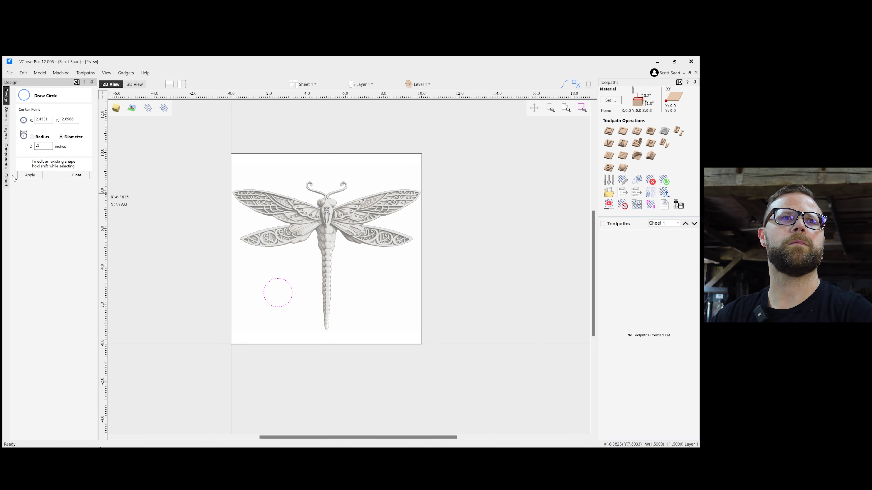
left_click(75, 175)
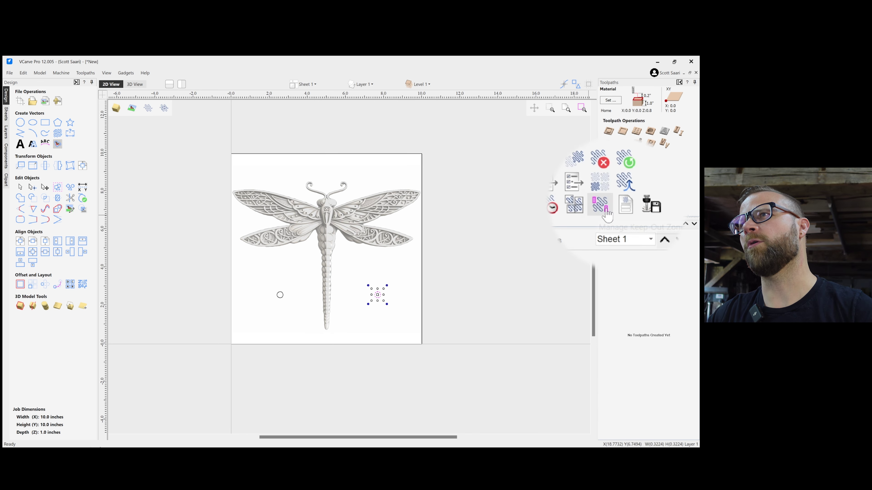
Clear all keep-out clearance zones from around the two circles.
left_click(606, 214)
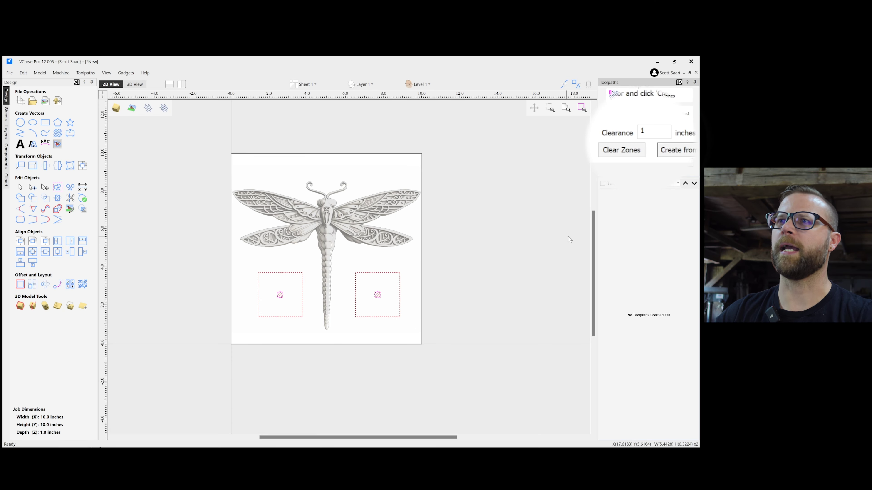
left_click(622, 151)
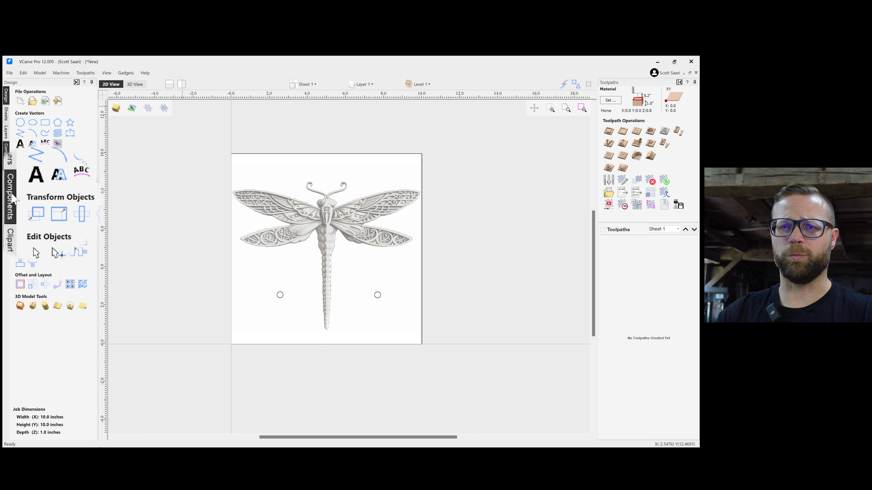
left_click(315, 84)
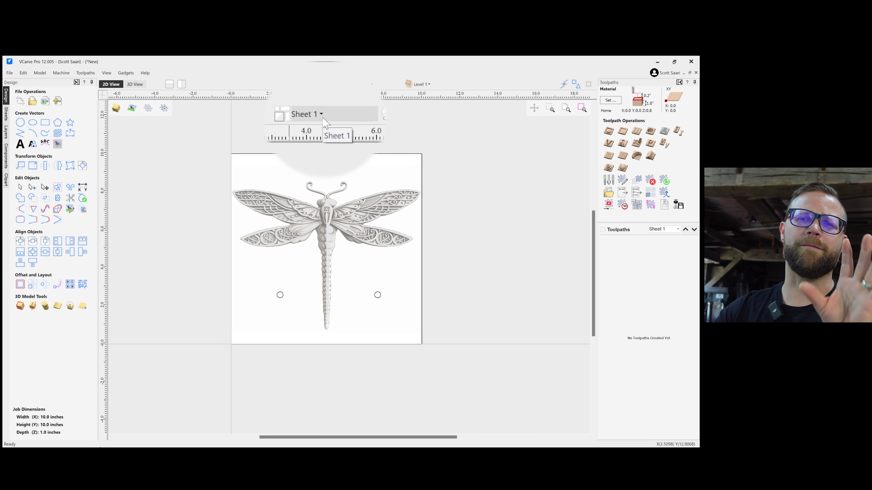
left_click(364, 85)
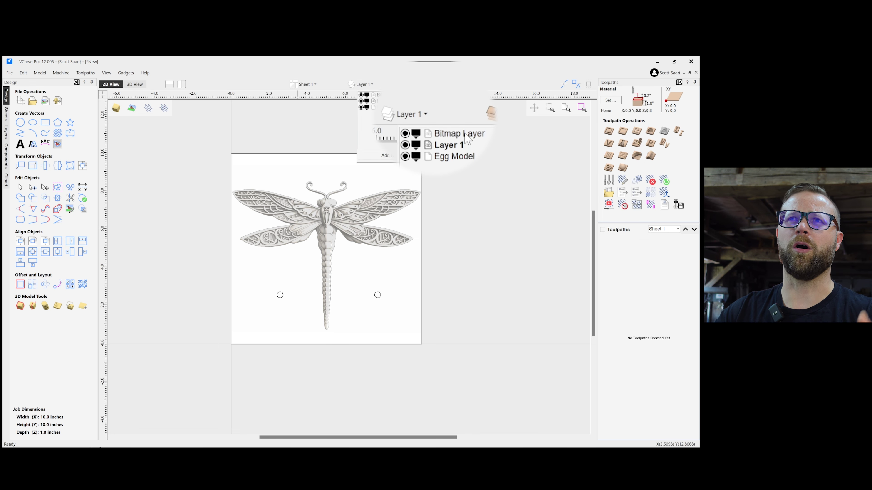
left_click(369, 101)
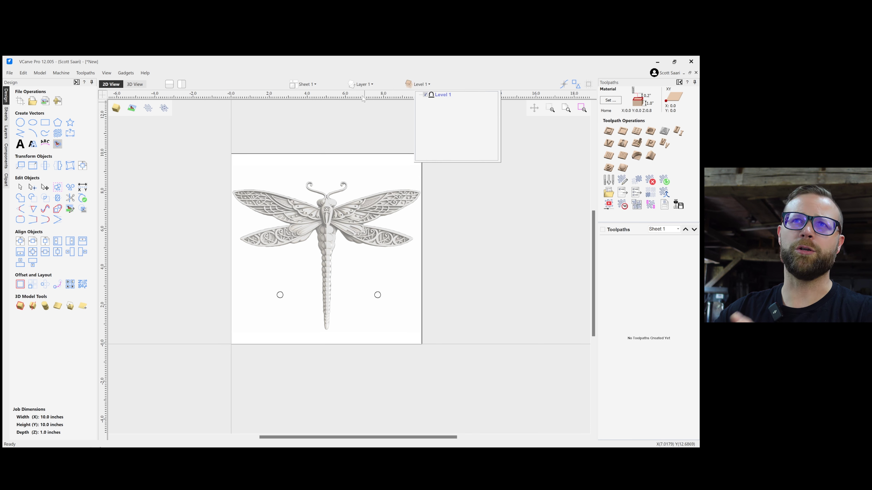
left_click(375, 85)
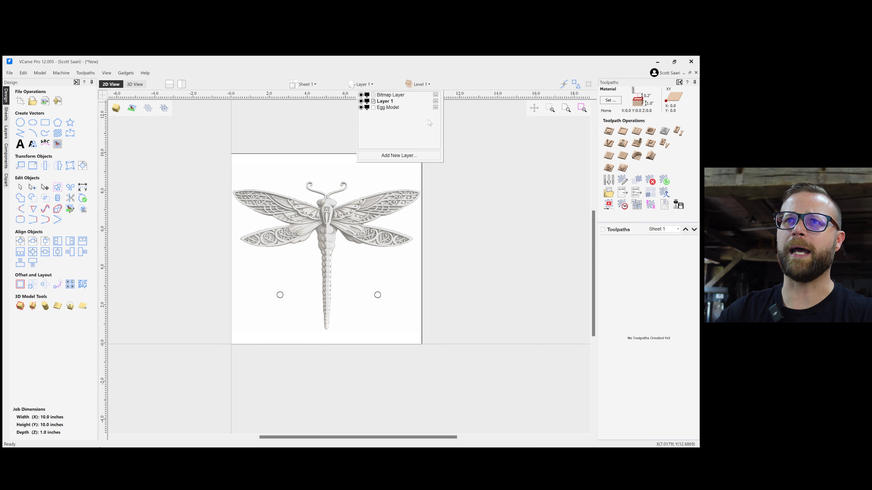
left_click(427, 86)
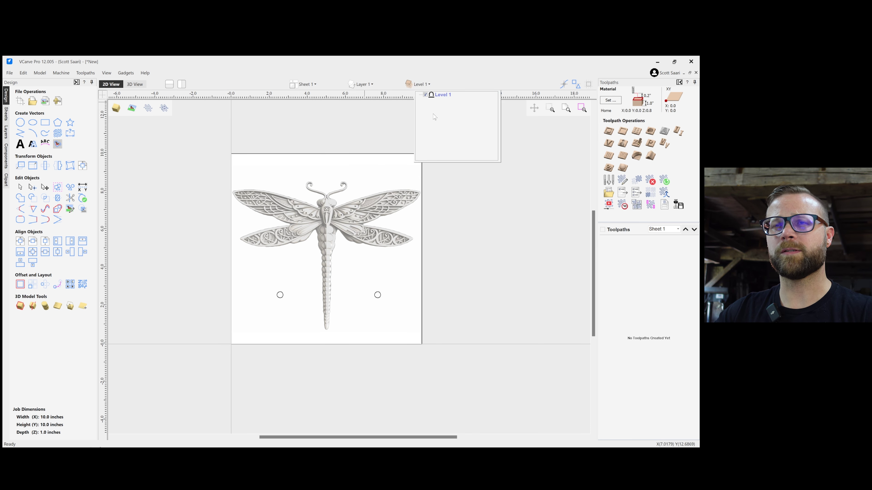
left_click(342, 144)
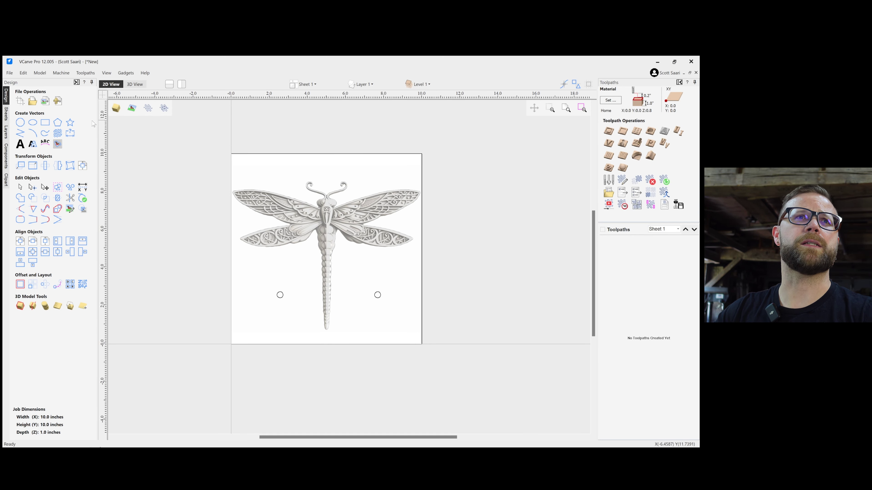
Import the egg-shaped 3D model, about 1.01 × 1.52 inches, into the job.
left_click(59, 102)
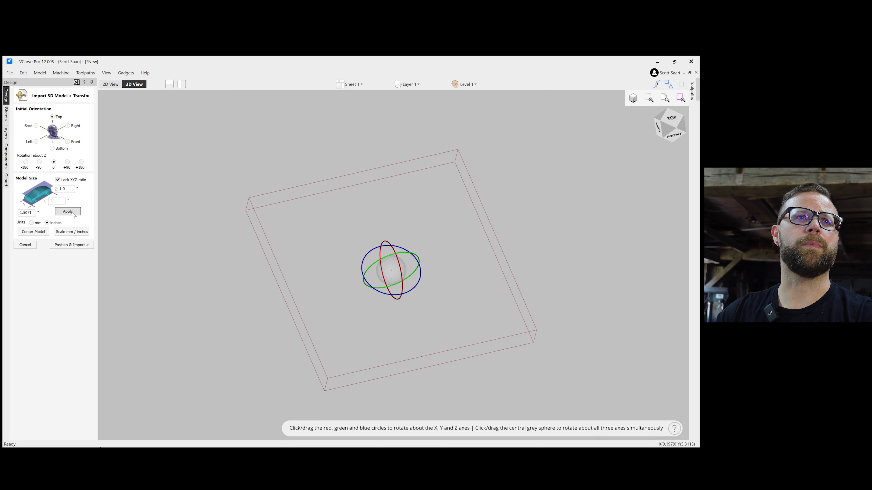
left_click(71, 213)
left_click(70, 245)
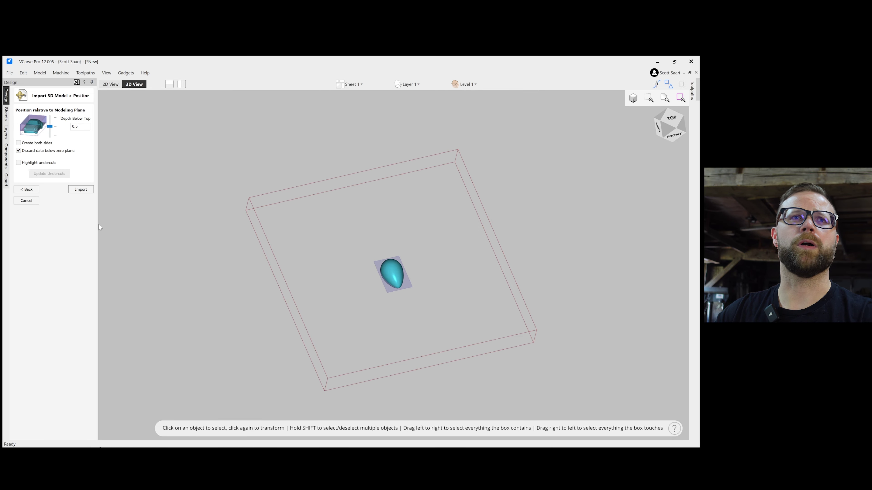
left_click(79, 190)
Toggle dragonfly image and 3D model visibility to check the egg, then switch to 3D View.
key("F2")
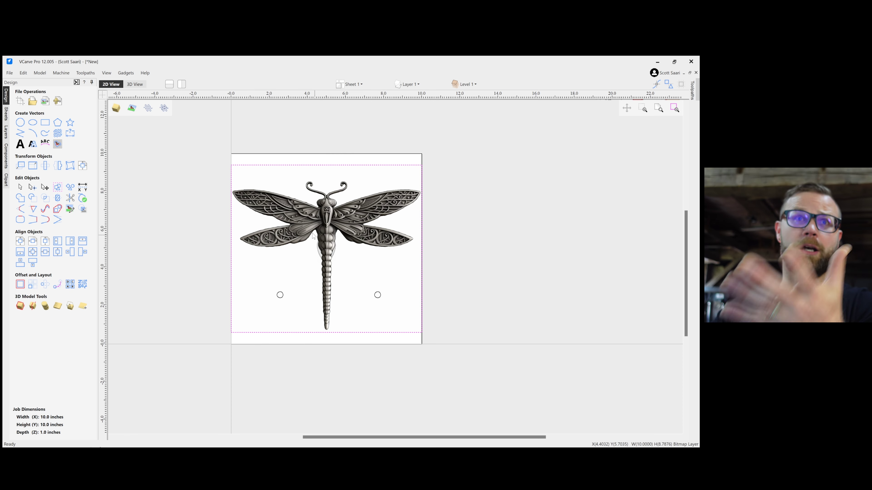
left_click(329, 253)
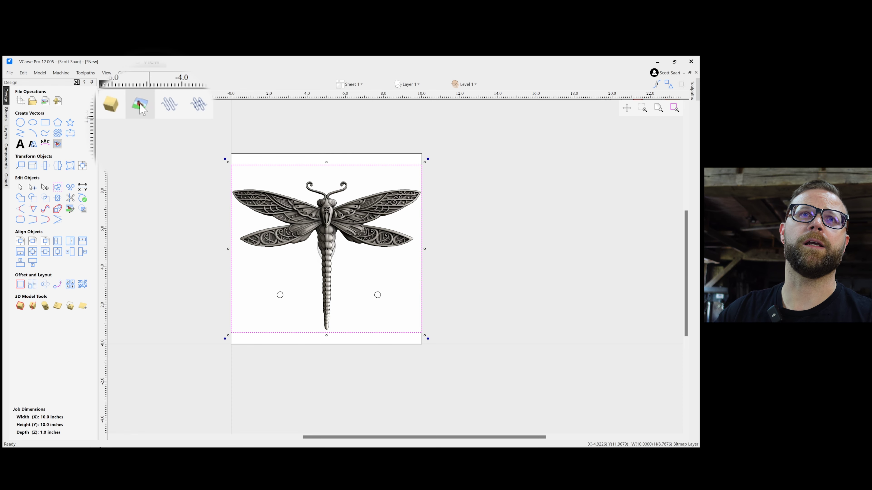
left_click(132, 108)
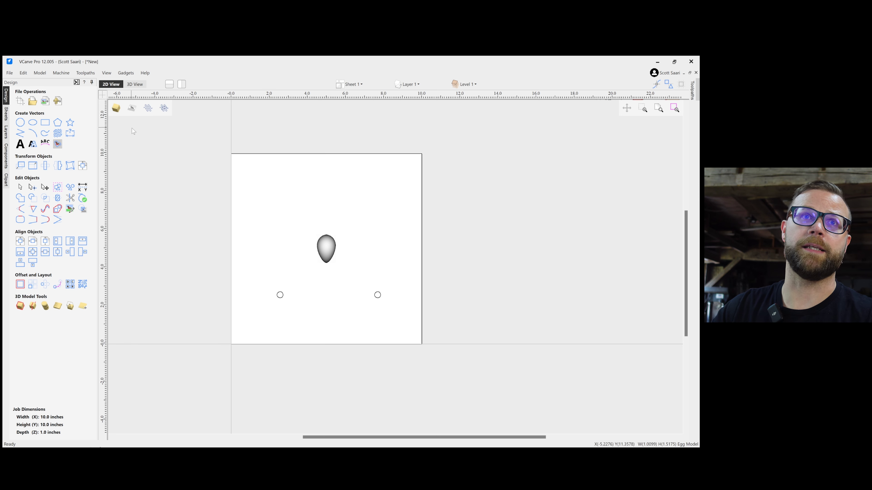
left_click(135, 108)
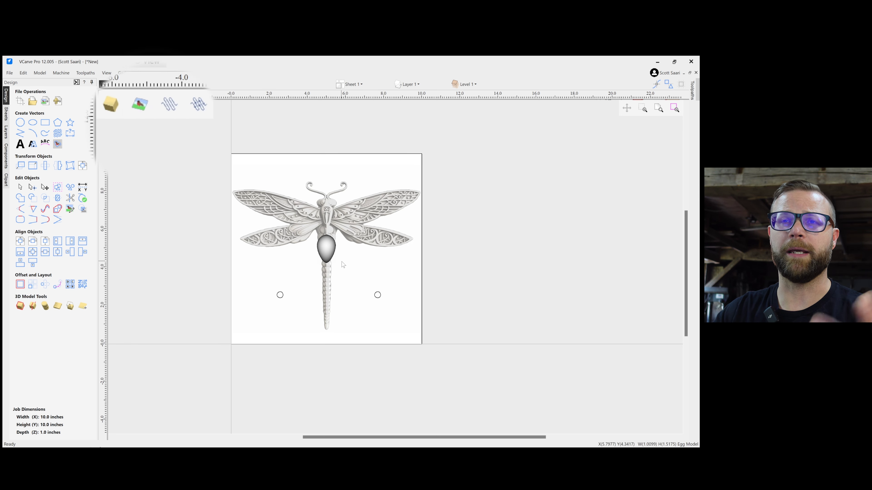
left_click(112, 107)
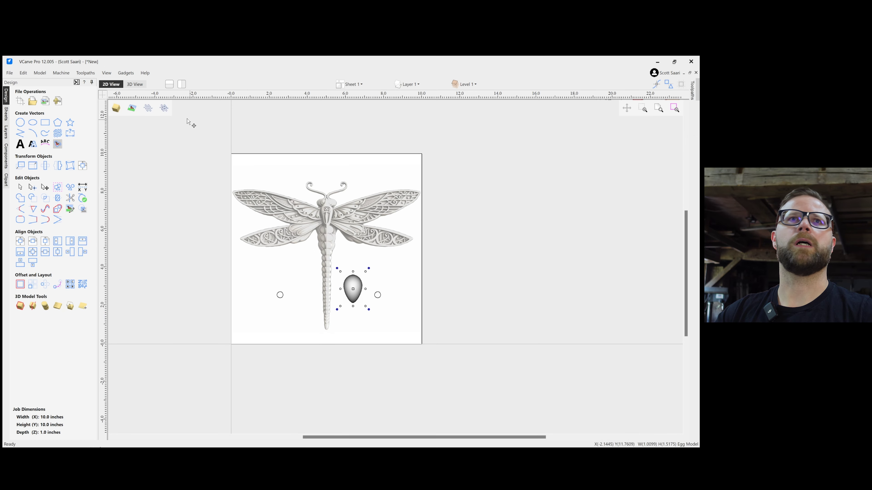
left_click(134, 84)
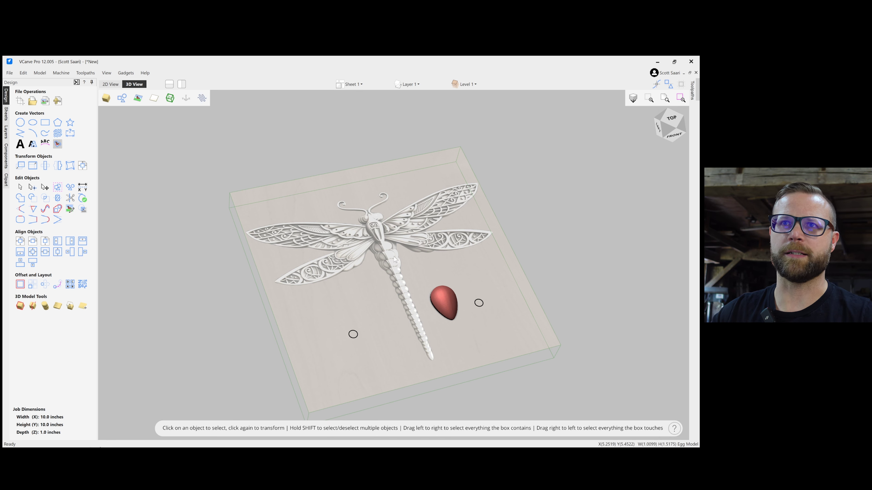
Deselect the models, orbit the board, and view the relief from FRONT, then BACK.
middle_click_drag(395, 260, 390, 245)
left_click(390, 245)
left_click(571, 250)
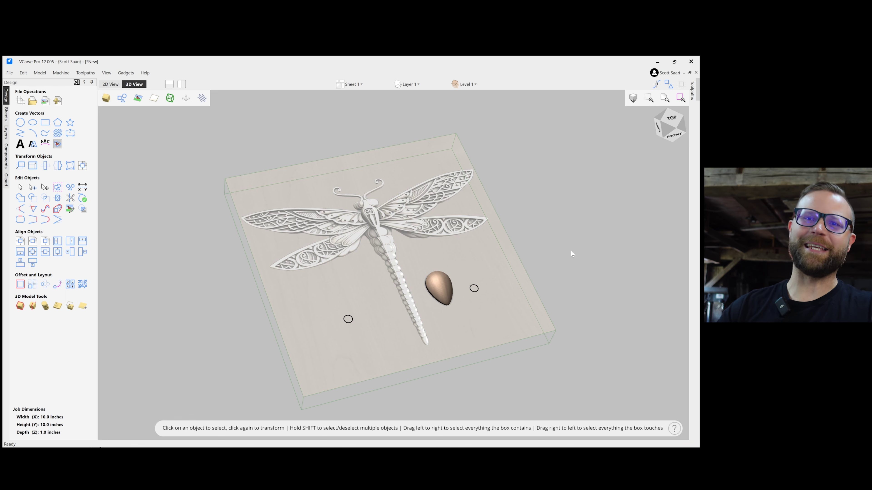
left_click_drag(571, 251, 642, 186)
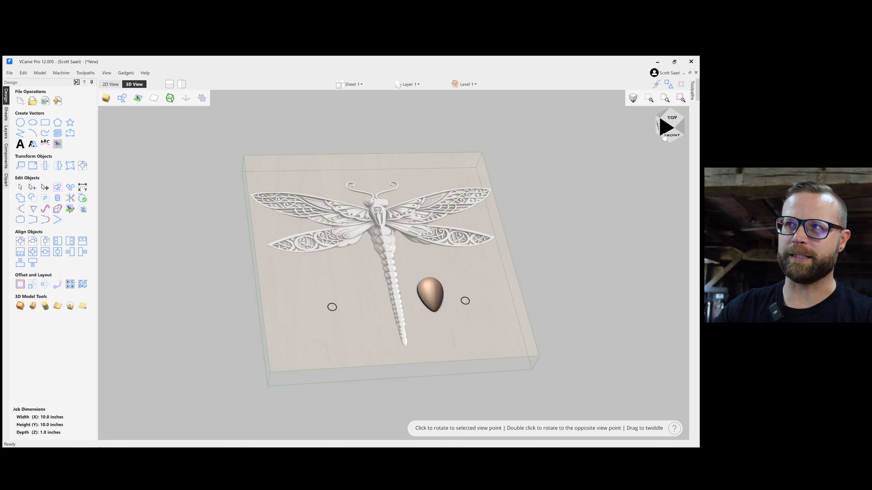
left_click(671, 137)
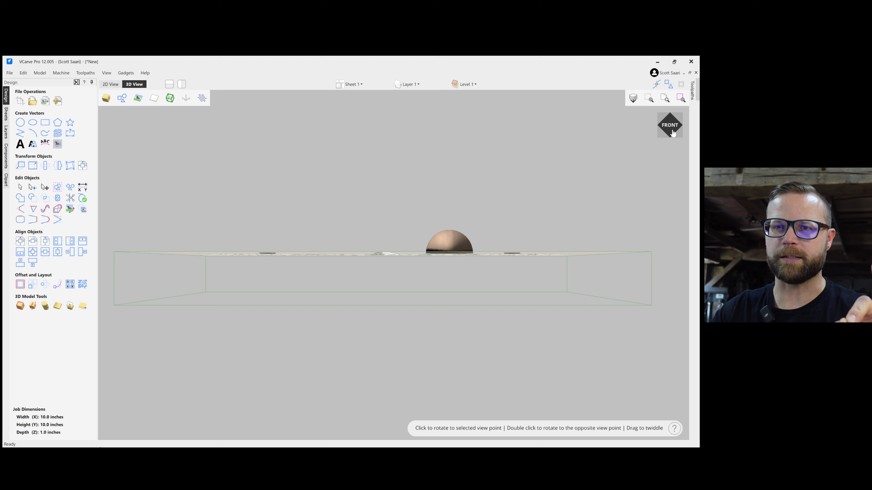
double_click(673, 130)
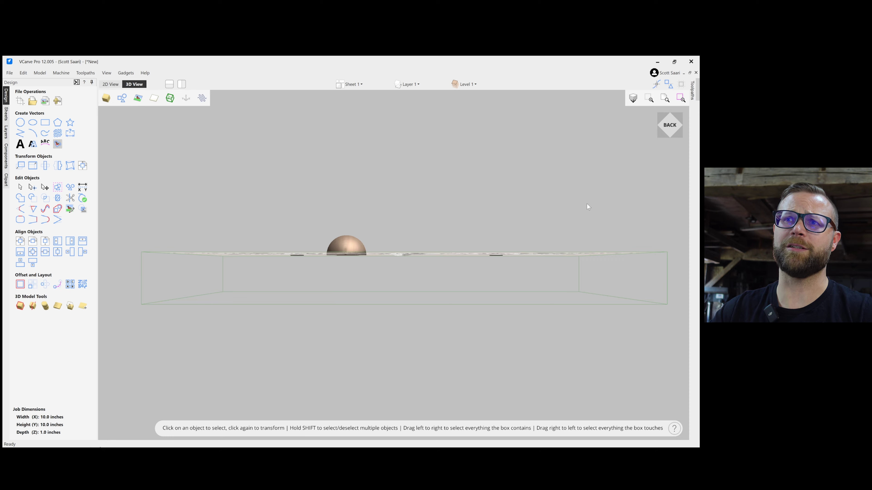
Tilt the view, look from BOTTOM, then settle on the straight-down TOP view.
left_click_drag(402, 283, 529, 340)
left_click(659, 118)
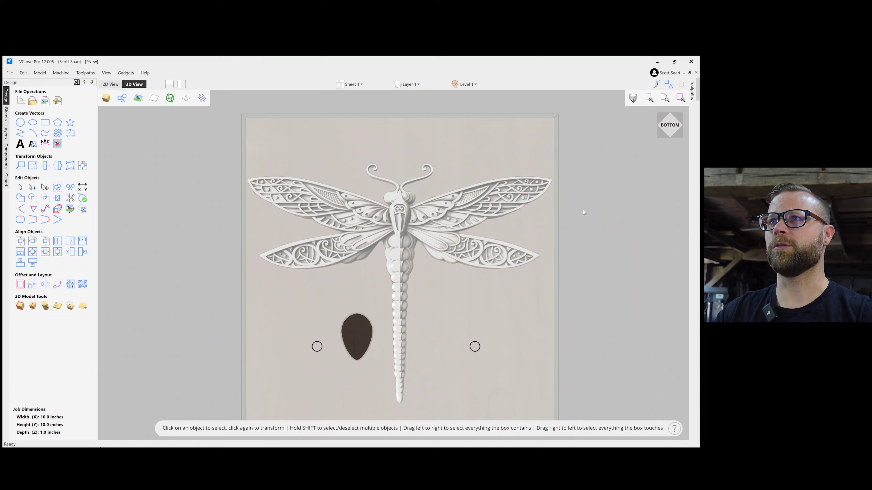
double_click(674, 127)
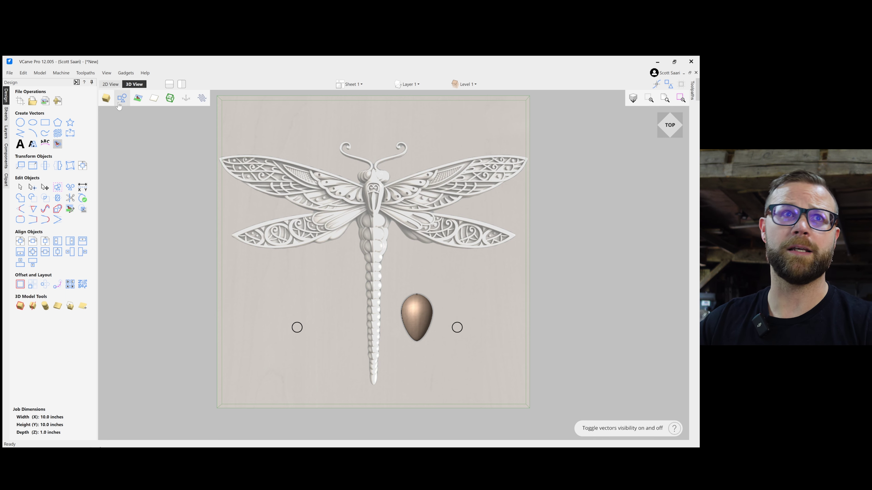
Draw a five-point star of 0.3-inch outer radius above the dragonfly's right wing.
left_click(32, 123)
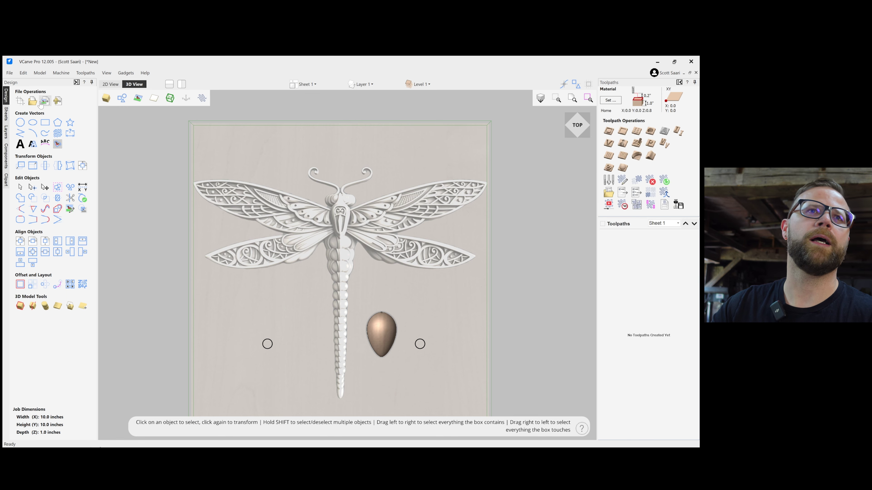
left_click(69, 122)
left_click_drag(408, 142, 420, 157)
Lower the star slightly and calculate its VCarve Inlay toolpath with plug (0.0625-inch depth, 90° V-bit).
left_click(76, 212)
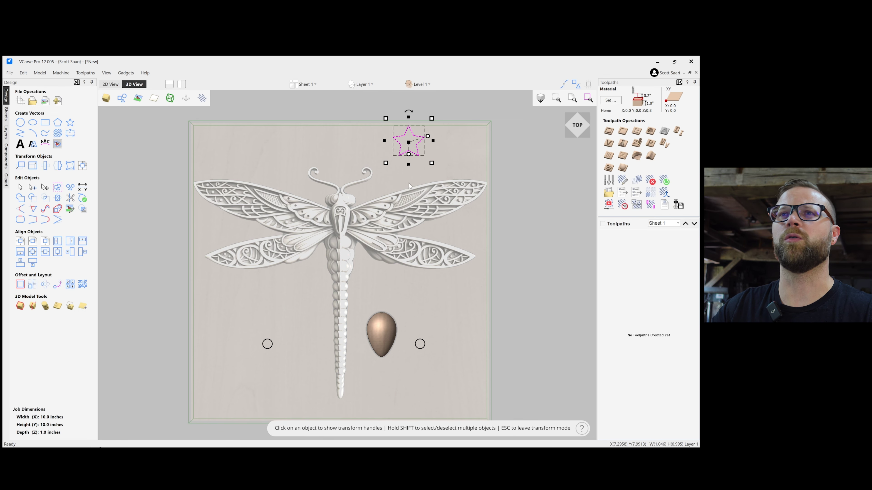
left_click_drag(416, 154, 416, 164)
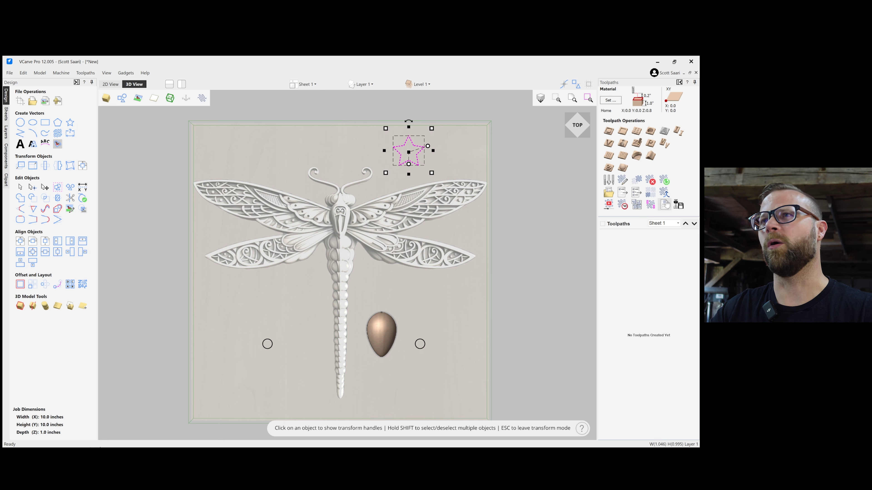
left_click(648, 155)
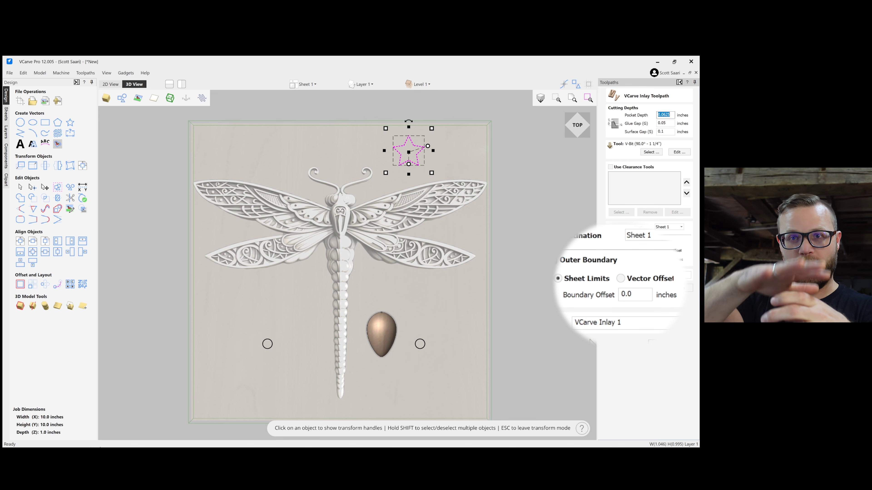
left_click(616, 348)
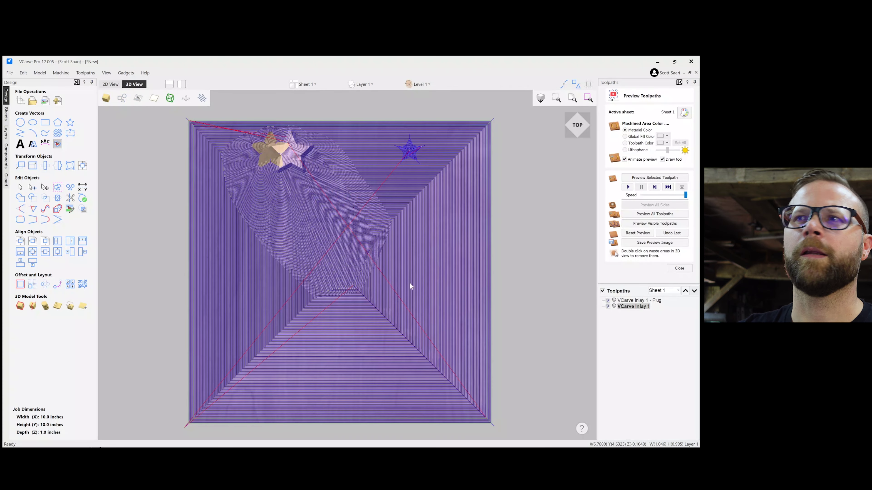
Reset the preview, simulate only VCarve Inlay 1, then also show VCarve Inlay 1 - Plug.
left_click(637, 233)
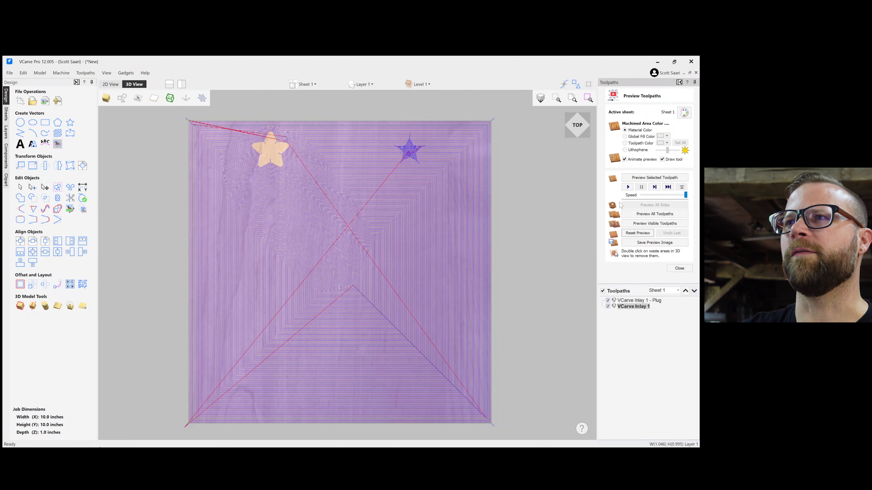
left_click(608, 307)
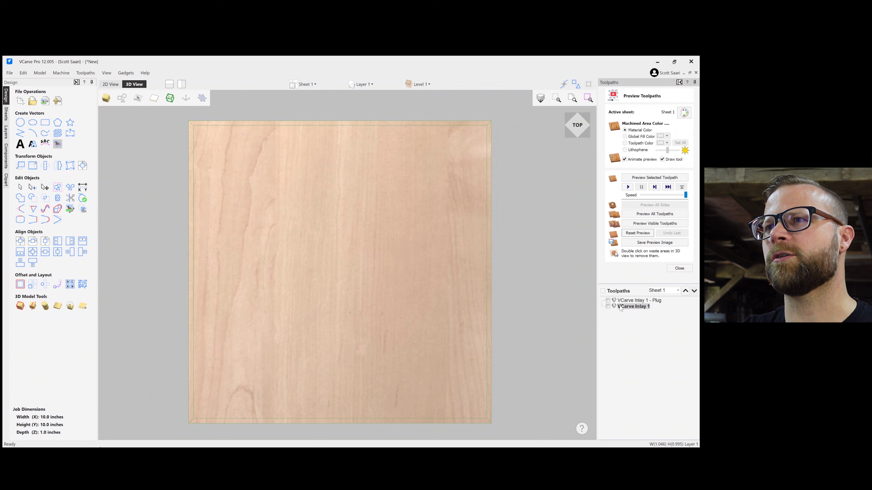
left_click(608, 307)
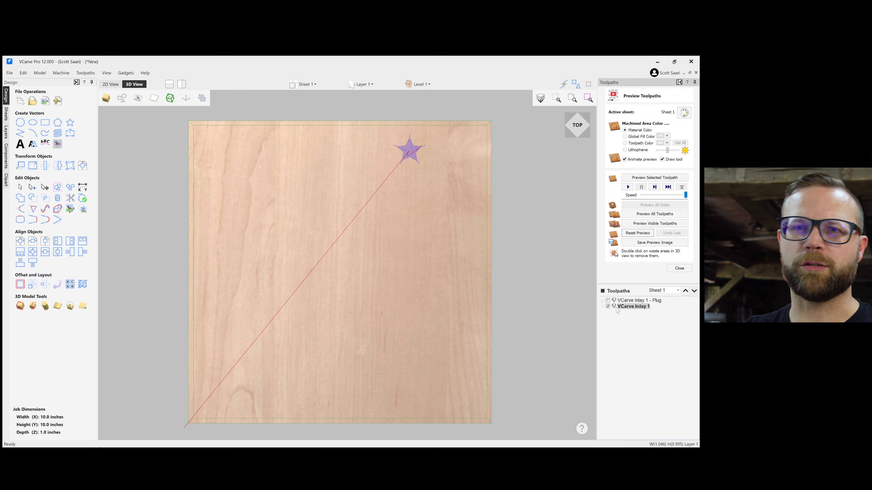
left_click(643, 178)
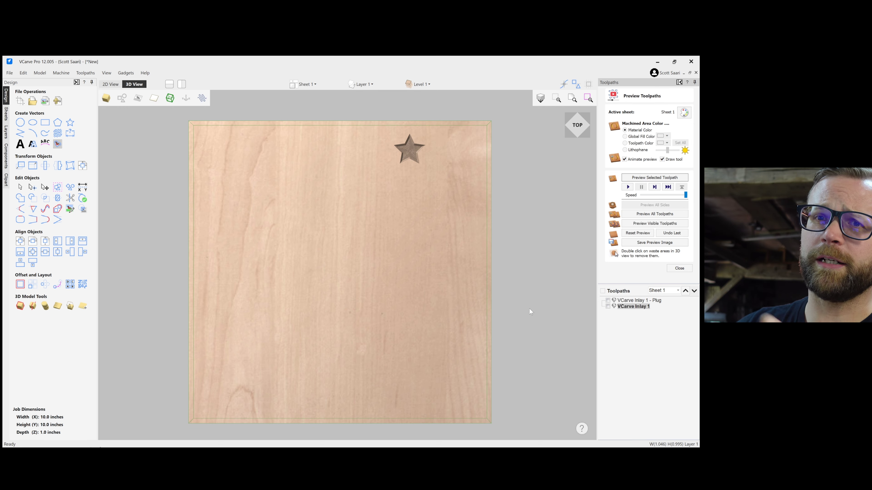
left_click(608, 301)
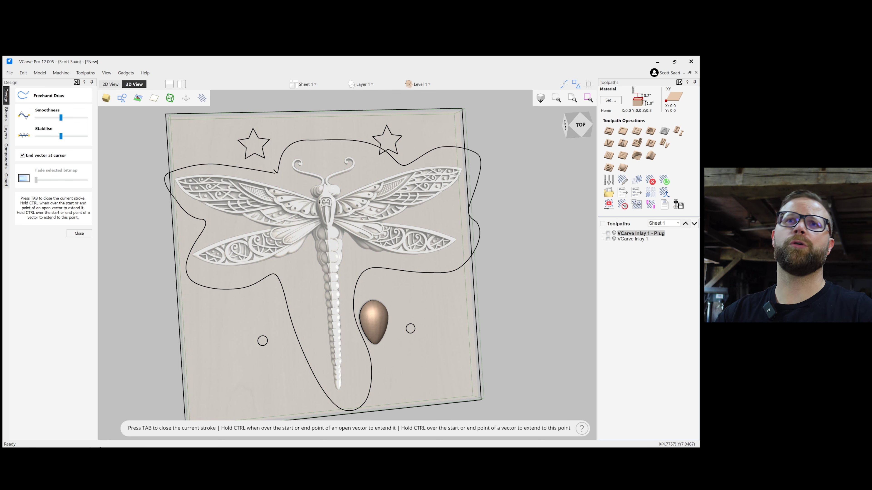
Finish the freehand curve sketched around the dragonfly's wings and tail.
left_click(79, 234)
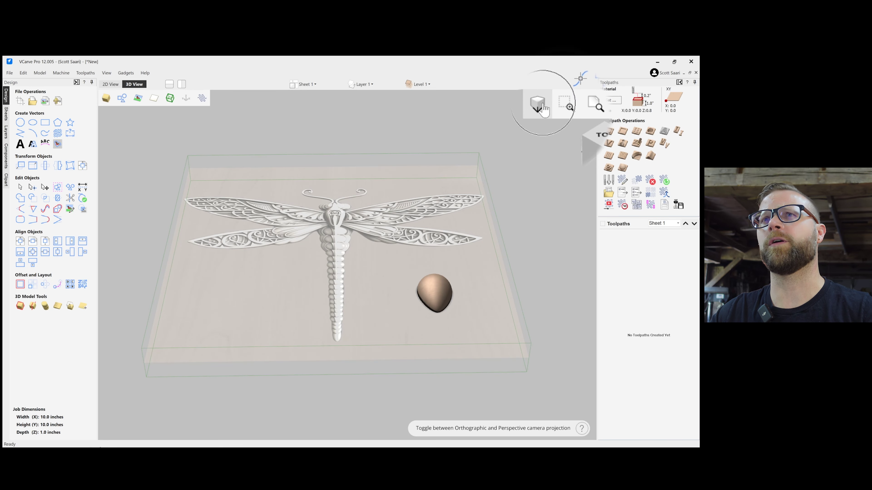
View the dragonfly straight from the FRONT using orthographic camera projection.
left_click(537, 104)
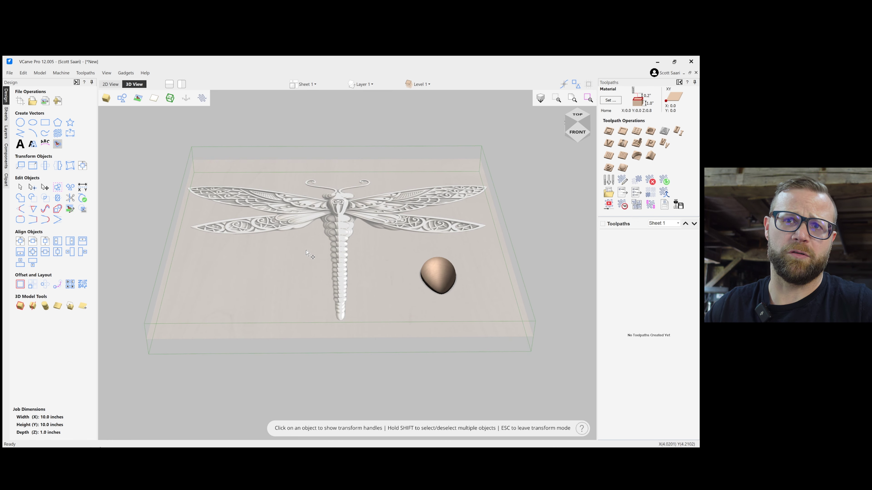
left_click(577, 134)
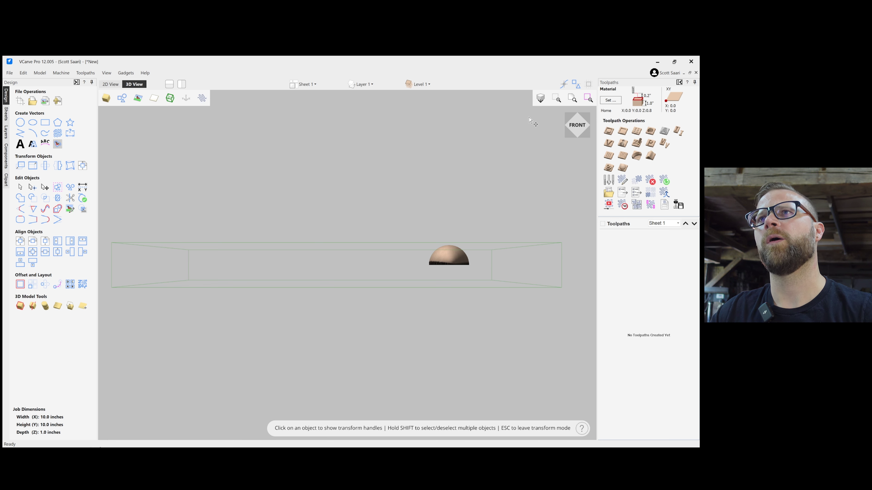
left_click(510, 109)
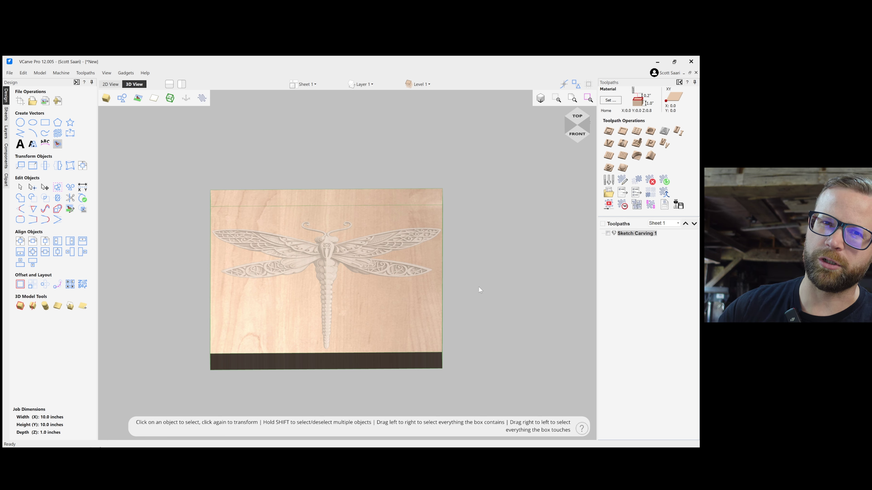
Select the dragonfly bitmap in the job showing the Sketch Carving 1 preview.
left_click(343, 254)
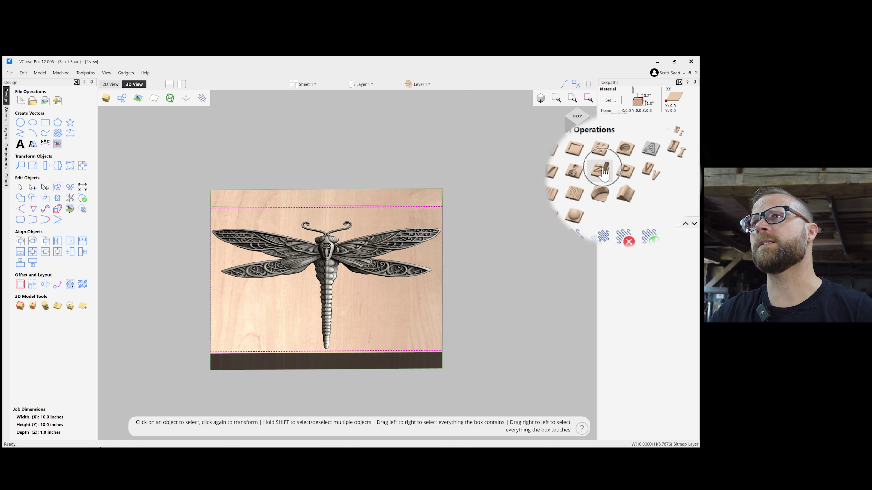
Calculate Sketch Carving 2 from the dragonfly bitmap at line thickness 19.
left_click(600, 170)
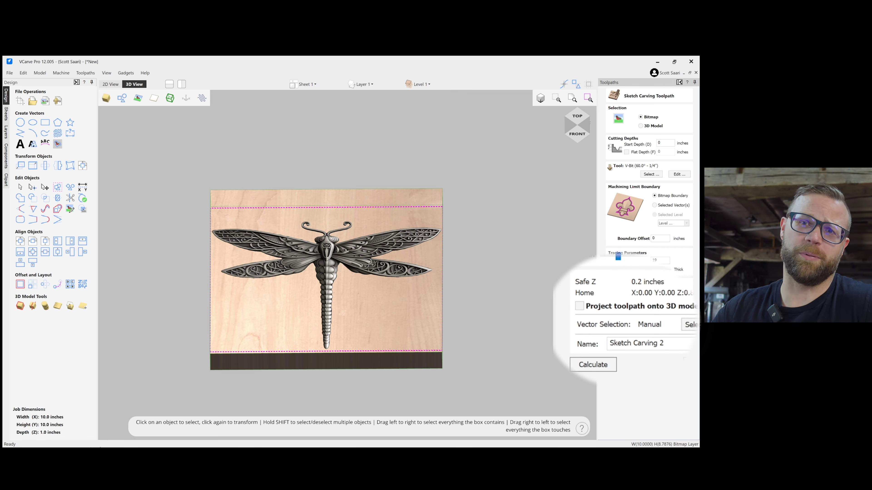
left_click(617, 331)
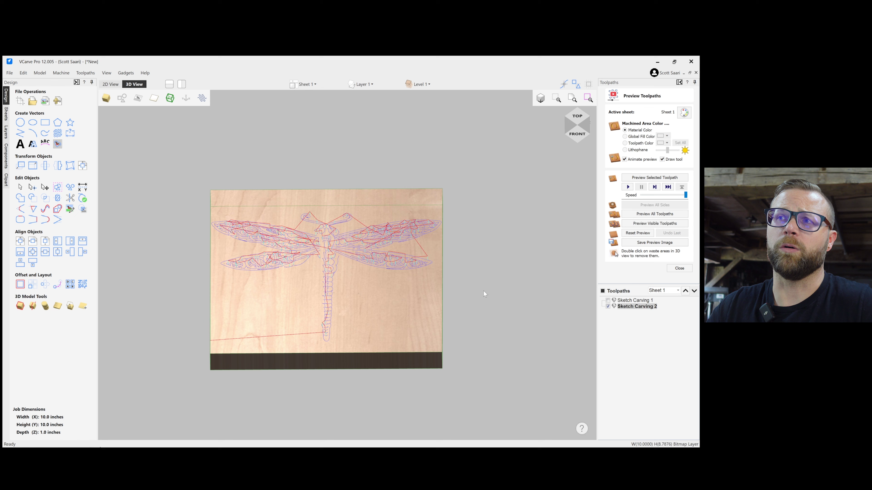
Preview Sketch Carving 2 and tilt the board to inspect the engraved dragonfly lines.
left_click(649, 178)
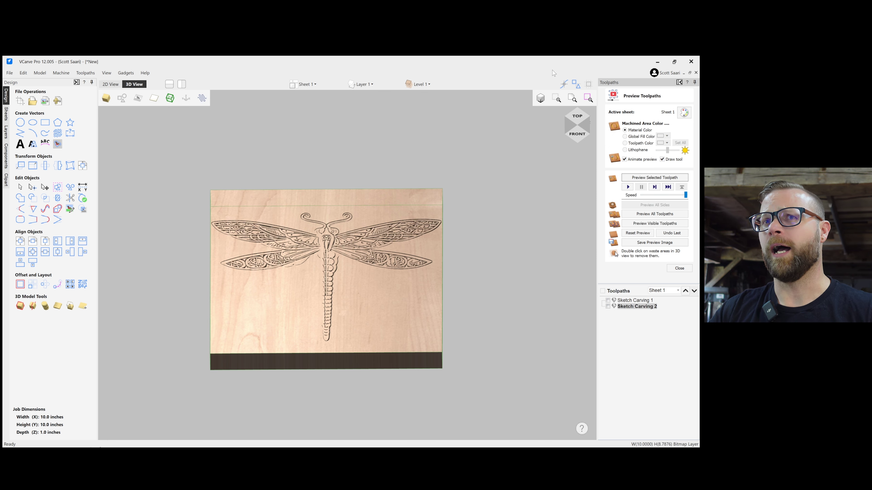
left_click_drag(409, 265, 342, 244)
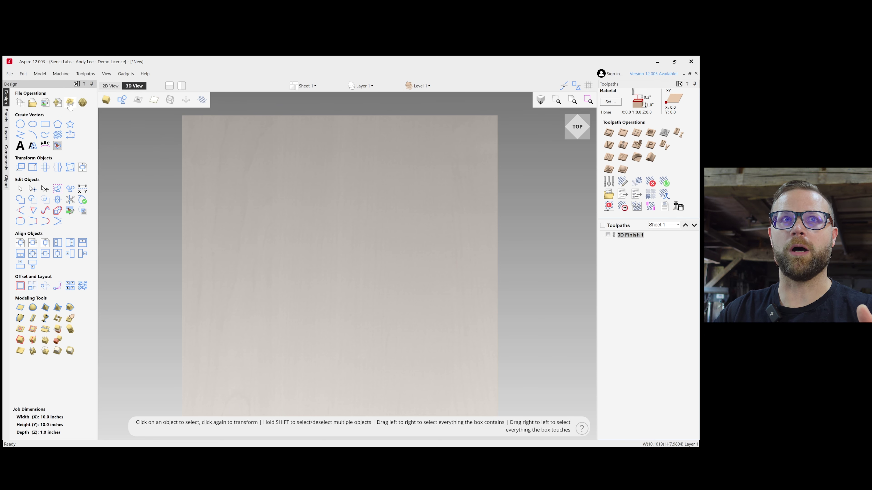
Import the second DragonFly image as a bitmap into the job.
left_click(70, 105)
left_click(574, 217)
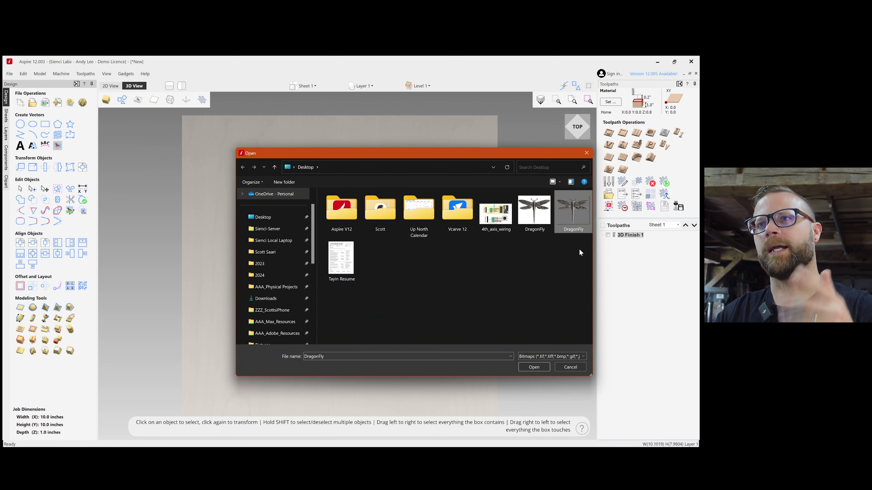
left_click(534, 367)
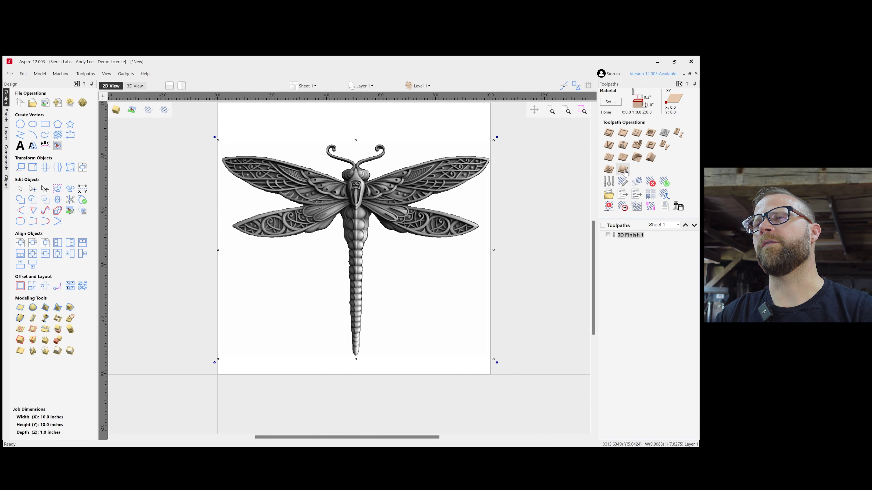
Calculate a 3D finishing toolpath, 3D Finish 2, using the Ball Nose (1/8") tool.
left_click(607, 185)
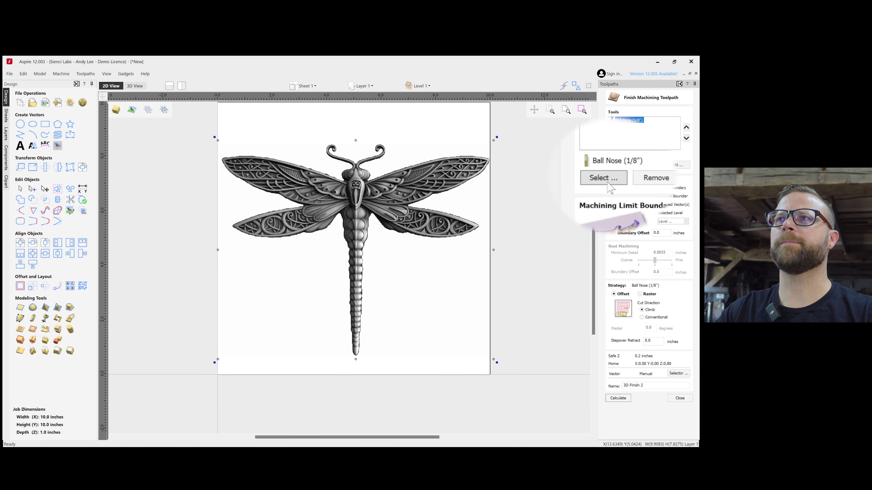
left_click(620, 156)
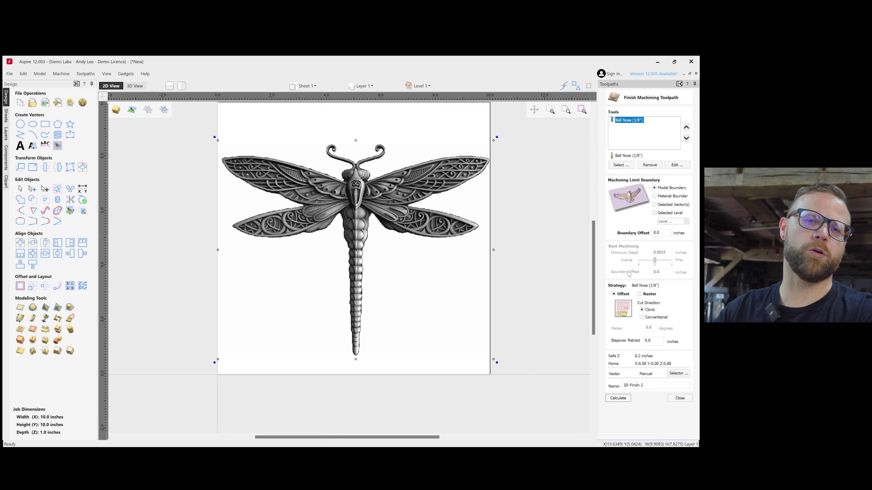
left_click(618, 398)
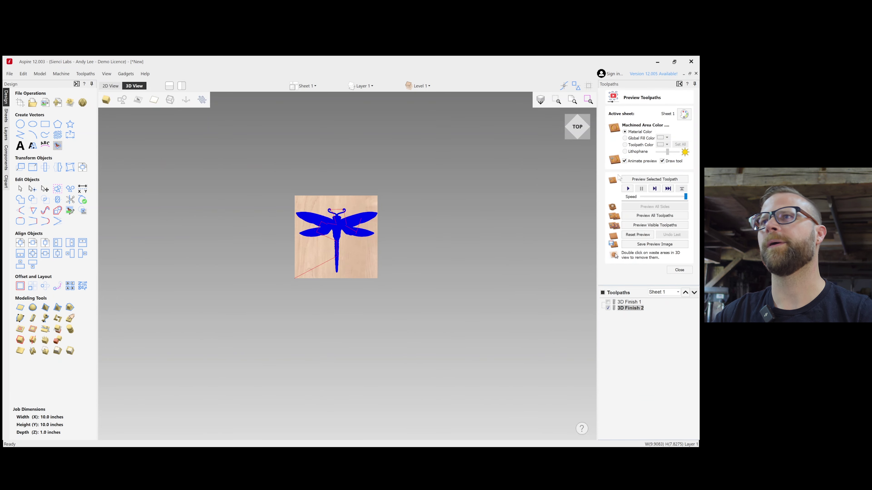
Simulate 3D Finish 2, framing the workpiece and tilting to inspect the carved dragonfly relief.
left_click(632, 179)
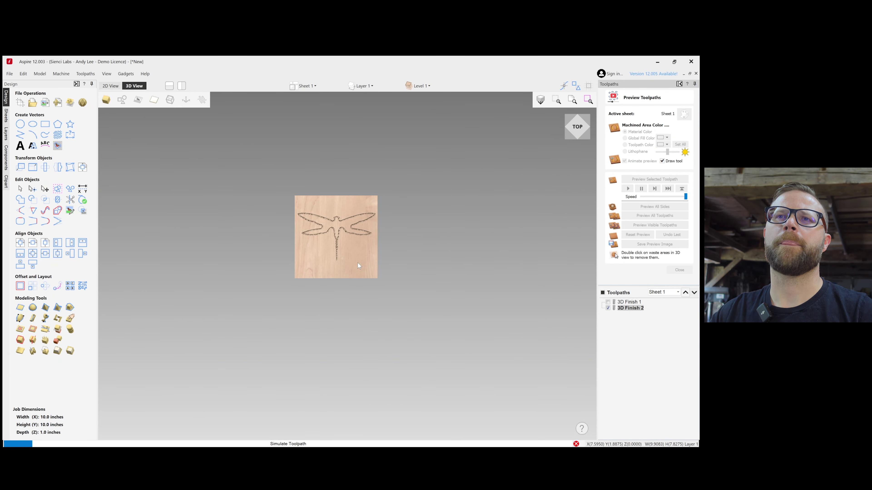
scroll(342, 246, "up", 5)
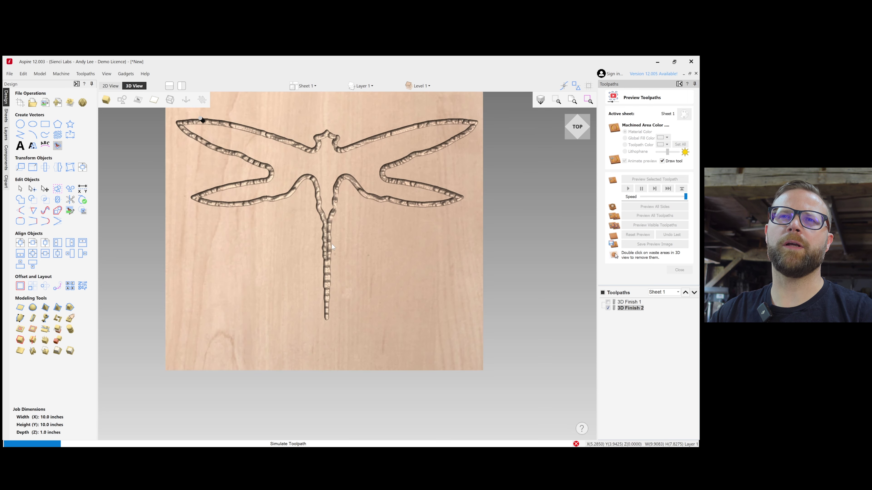
middle_click_drag(330, 244, 322, 264)
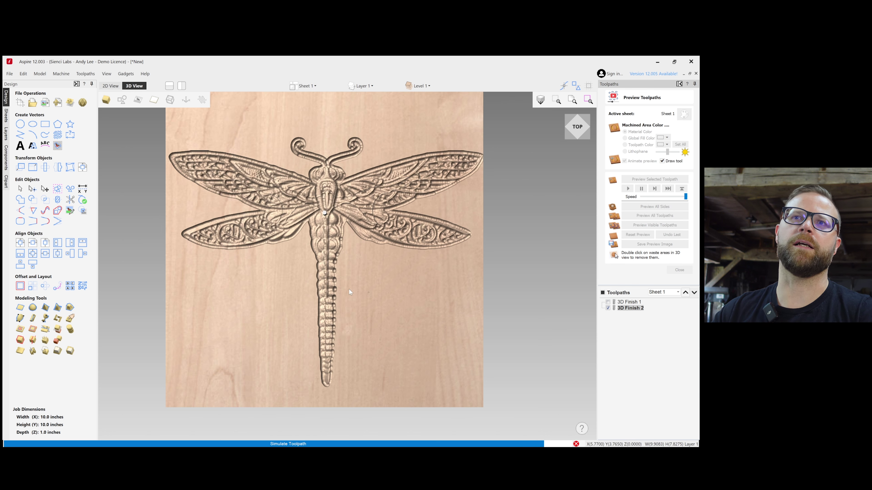
left_click_drag(355, 329, 299, 293)
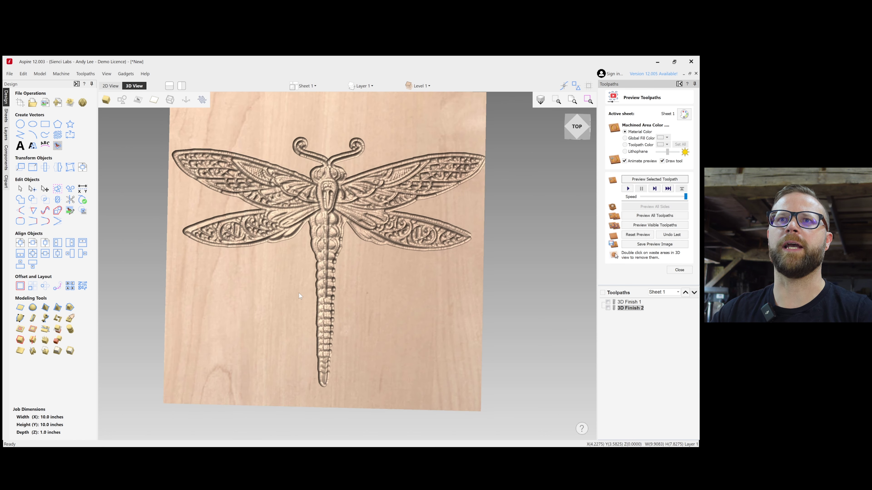